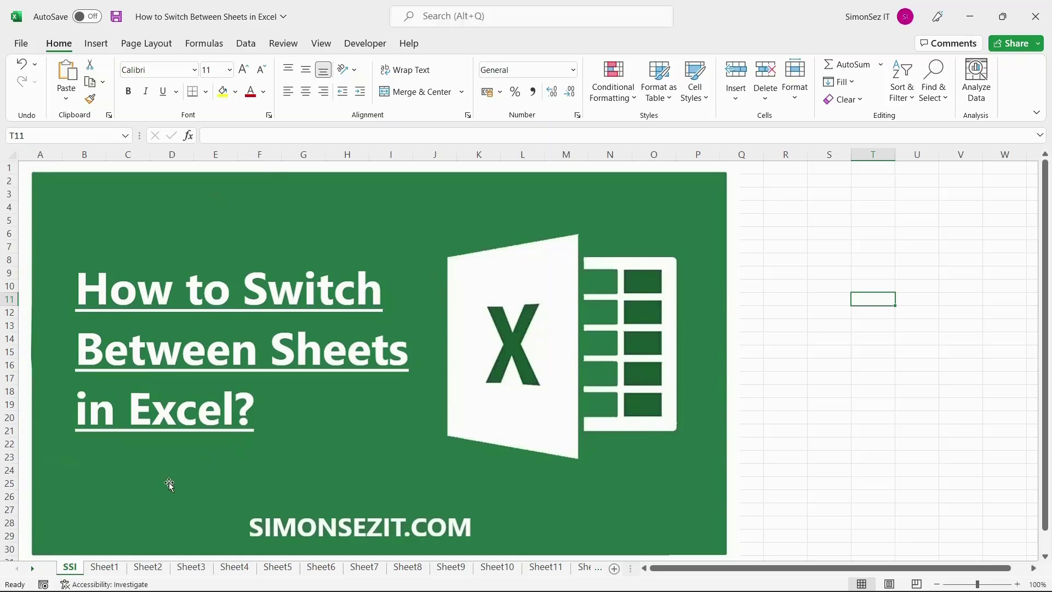
Visit Sheet1 and Sheet2 from their tabs, then the empty Sheet11 near the end.
left_click(105, 567)
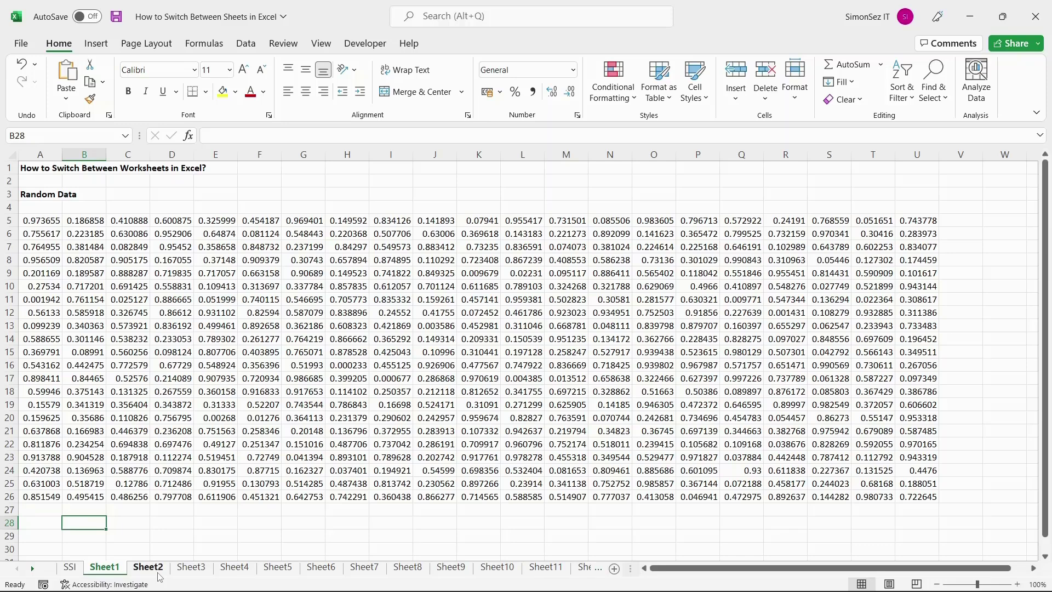
left_click(156, 574)
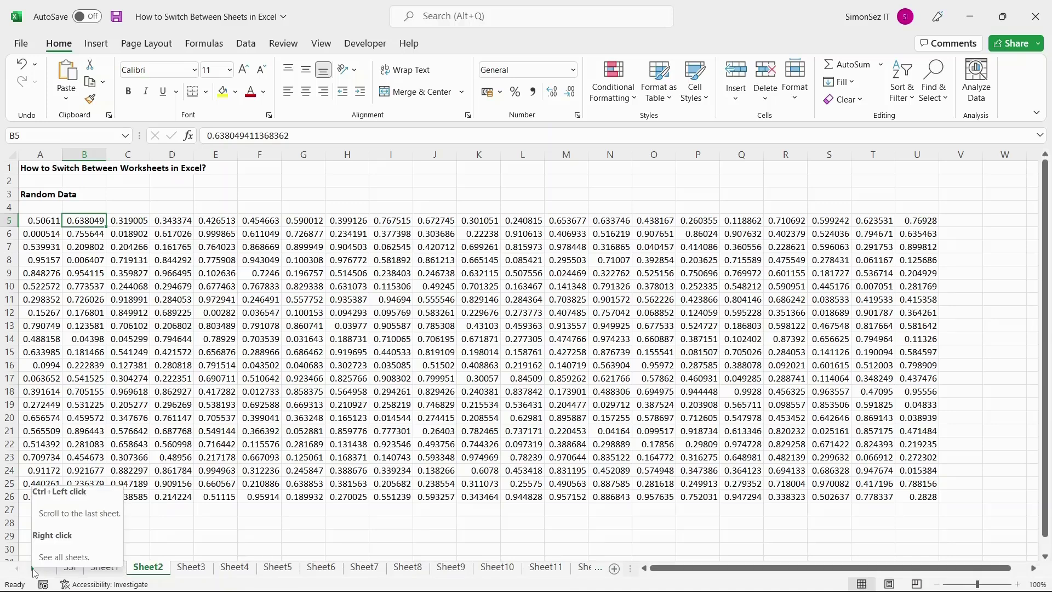
left_click(446, 568)
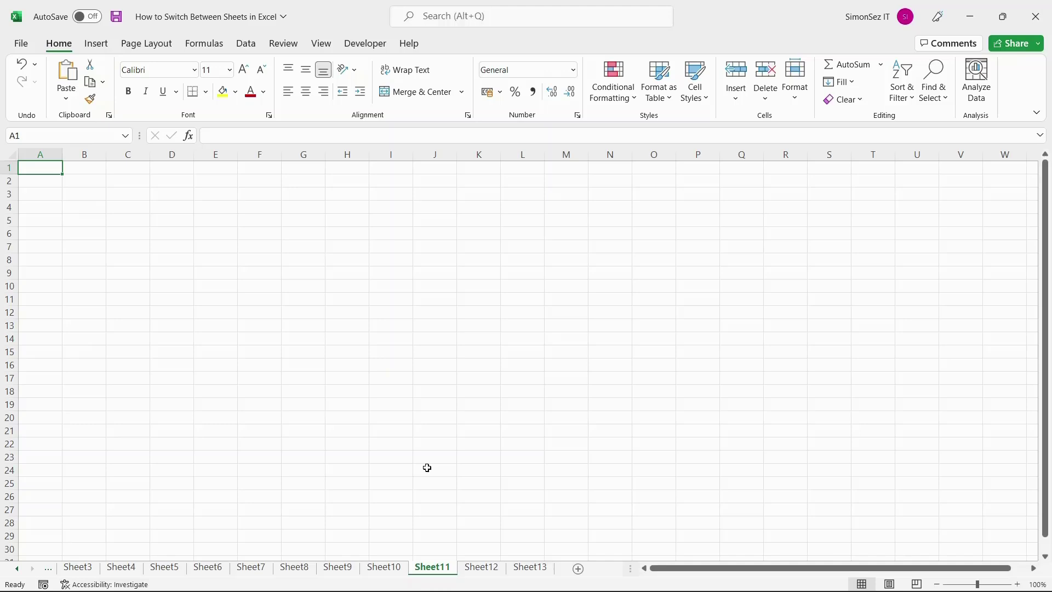
Step forward to Sheet13 with Ctrl+Page Down, then back to Sheet5 with Ctrl+Page Up.
key("ctrl+Page_Down")
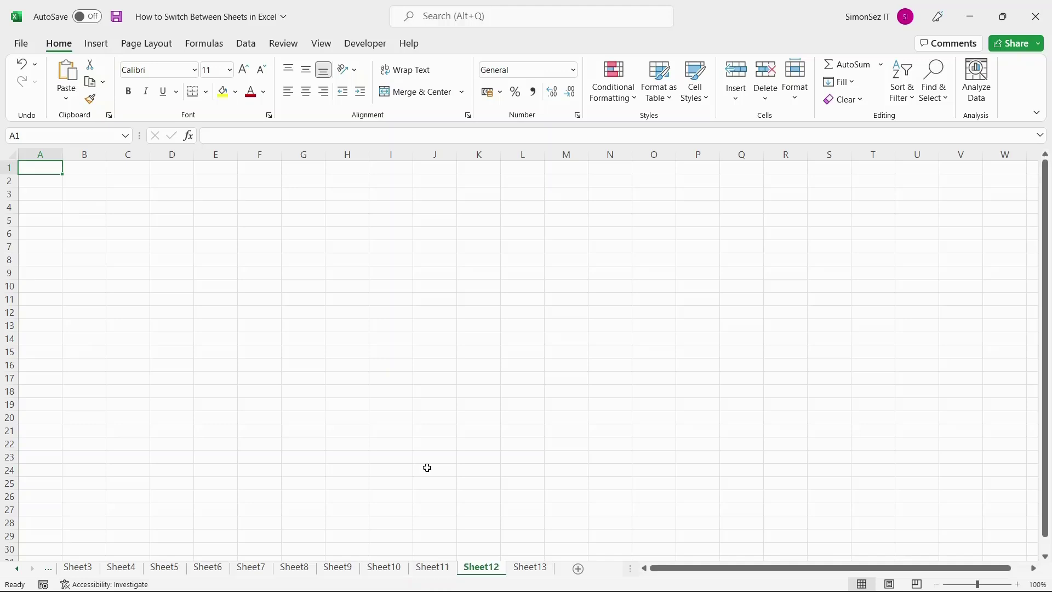
key("ctrl+Page_Down")
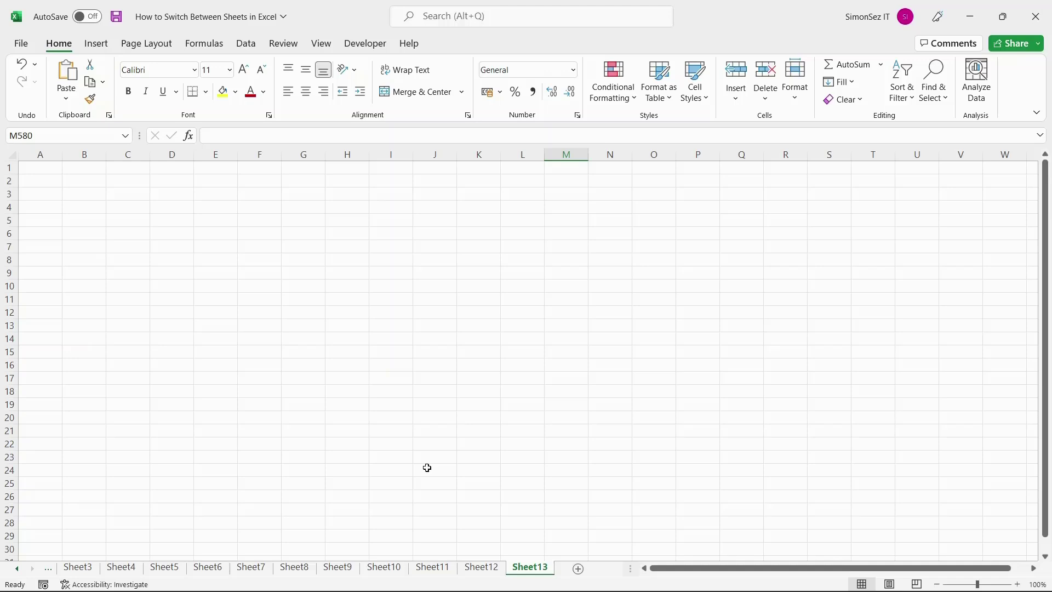
key("ctrl+Page_Up")
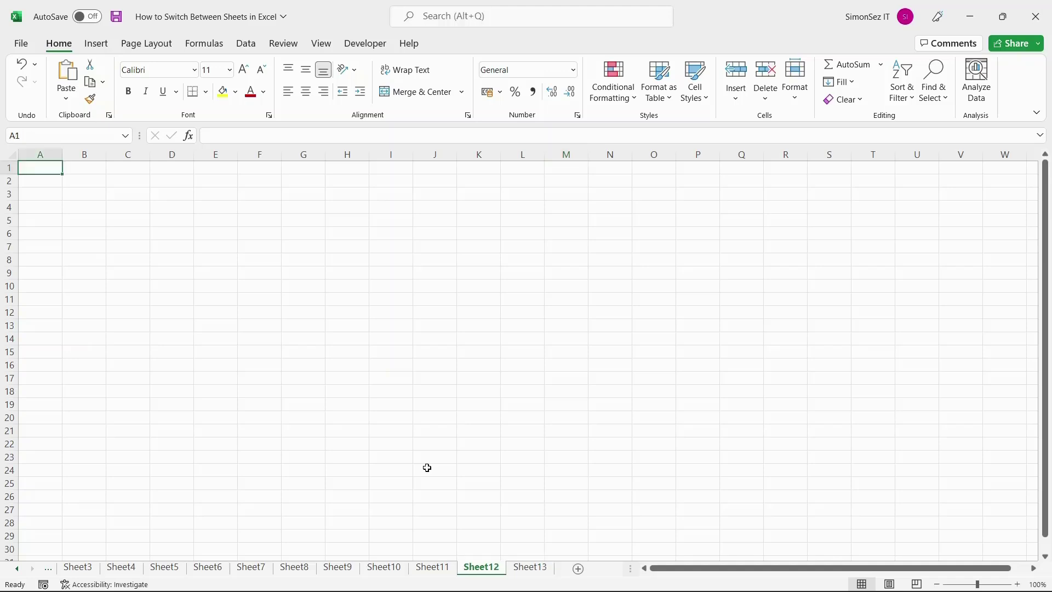
key("ctrl+Page_Up")
key("ctrl+Page_Up")
key("ctrl+Page_Up")
key("ctrl+Page_Up")
key("ctrl+Page_Up")
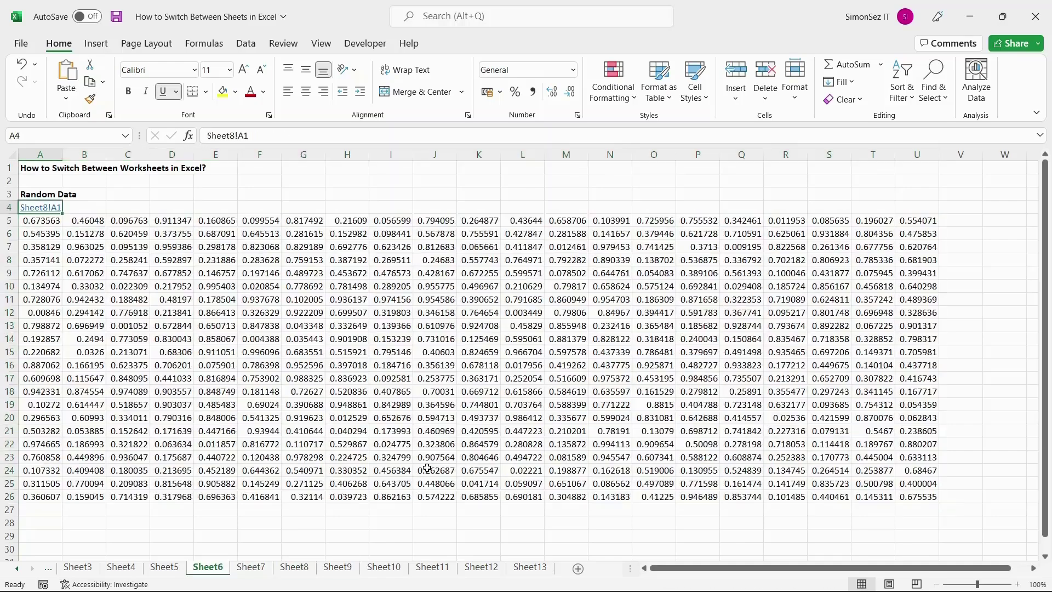
key("ctrl+Page_Up")
key("ctrl+Page_Up")
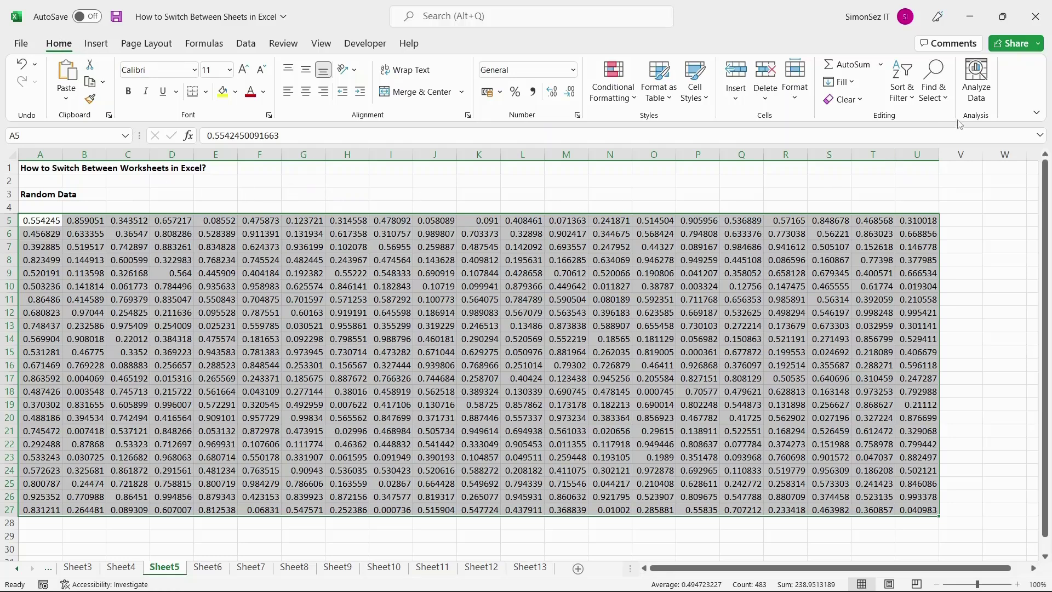
Go to reference sheet2!a1 through the Go To dialog to land on Sheet2.
left_click(945, 99)
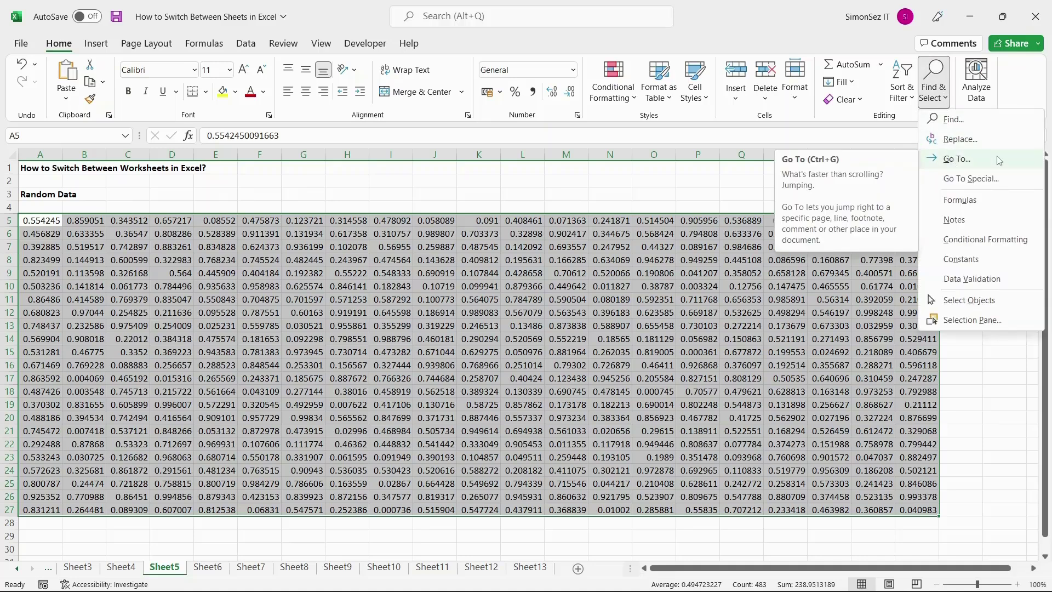
left_click(956, 159)
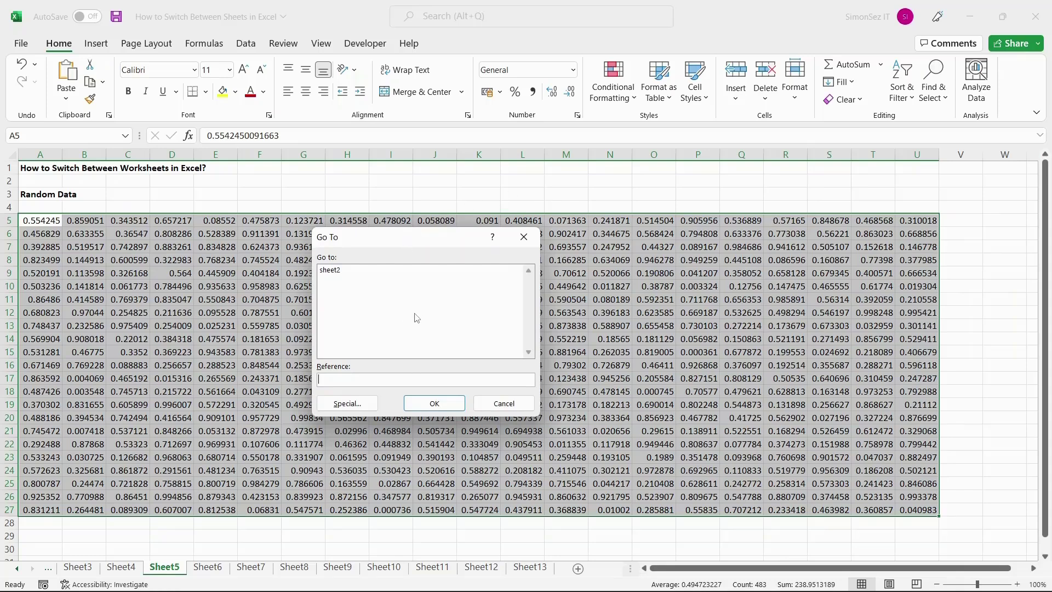
type("sheet2!")
type("a1")
key("Return")
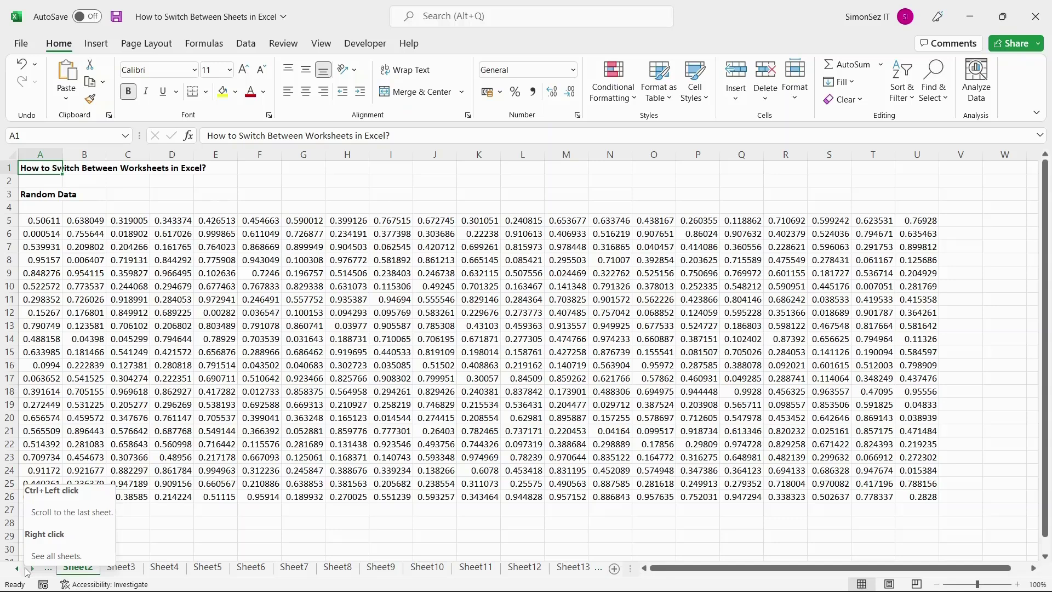
Activate Sheet5 from the sheet list opened on the tab navigation arrows.
right_click(27, 569)
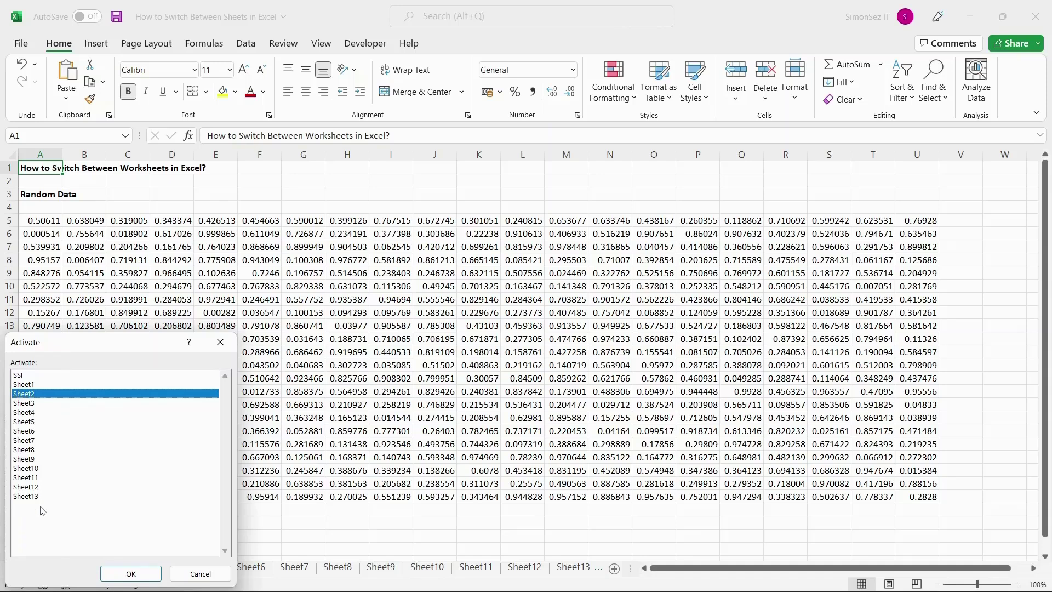
key("Down")
key("Down")
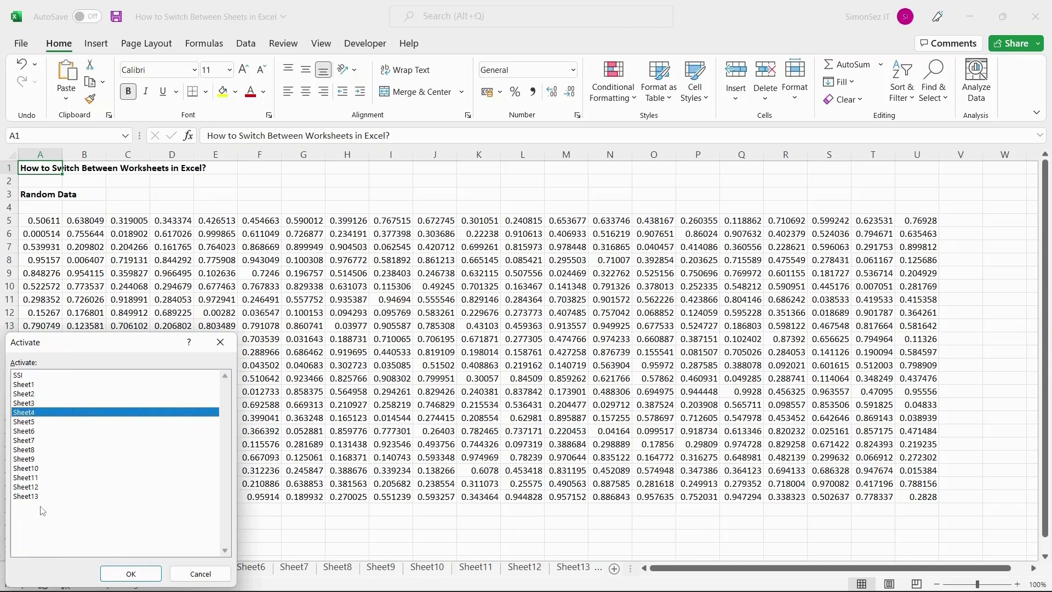
key("Down")
key("Down")
key("Down")
key("Down")
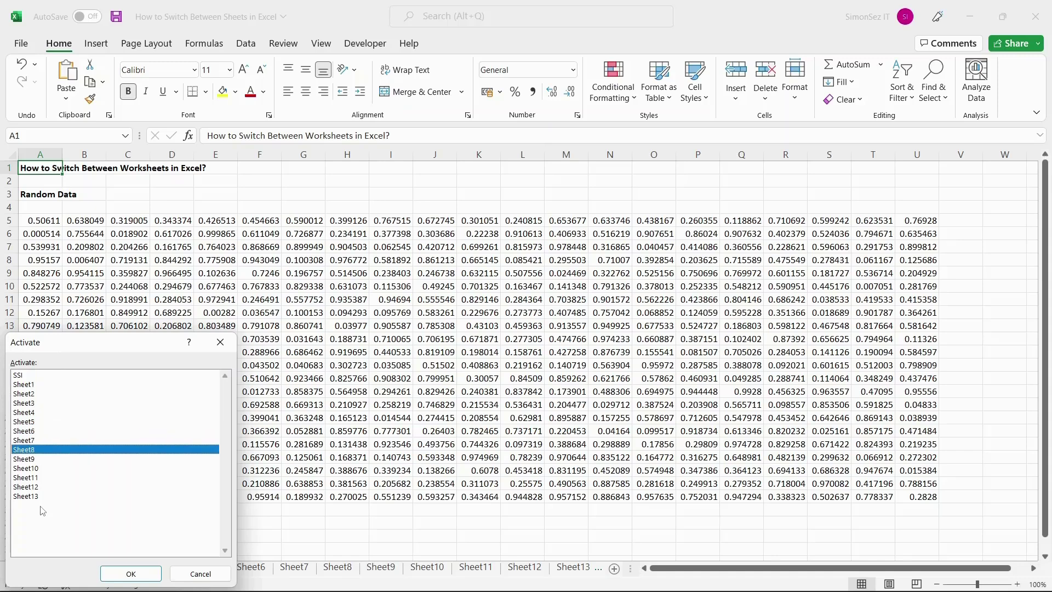
key("Up")
key("Up")
key("Up")
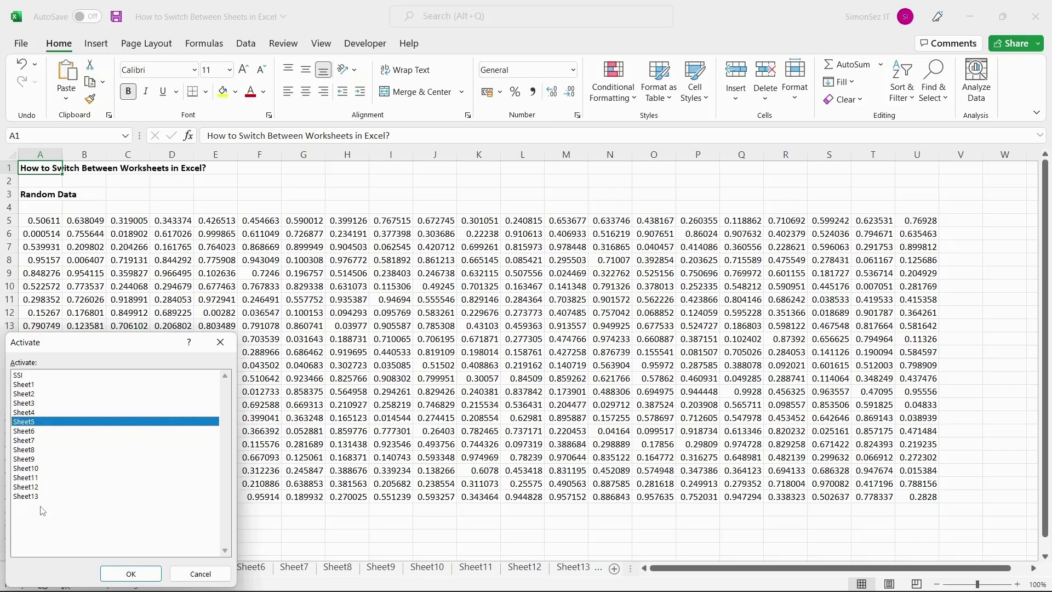
key("Return")
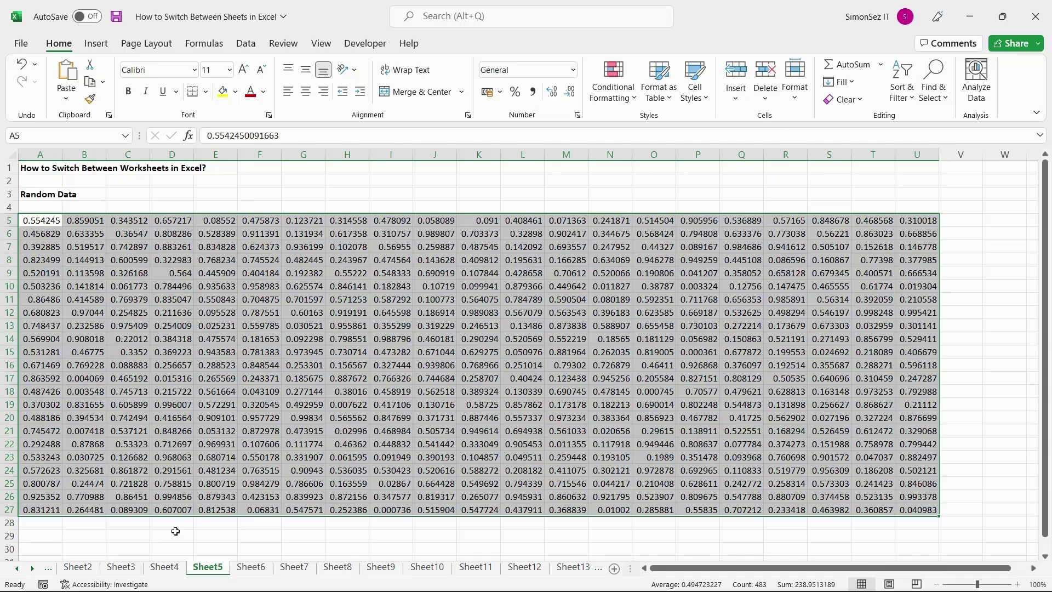
Enter sheet2!a3 in the Name Box to reach cell A3 on Sheet2.
left_click(175, 531)
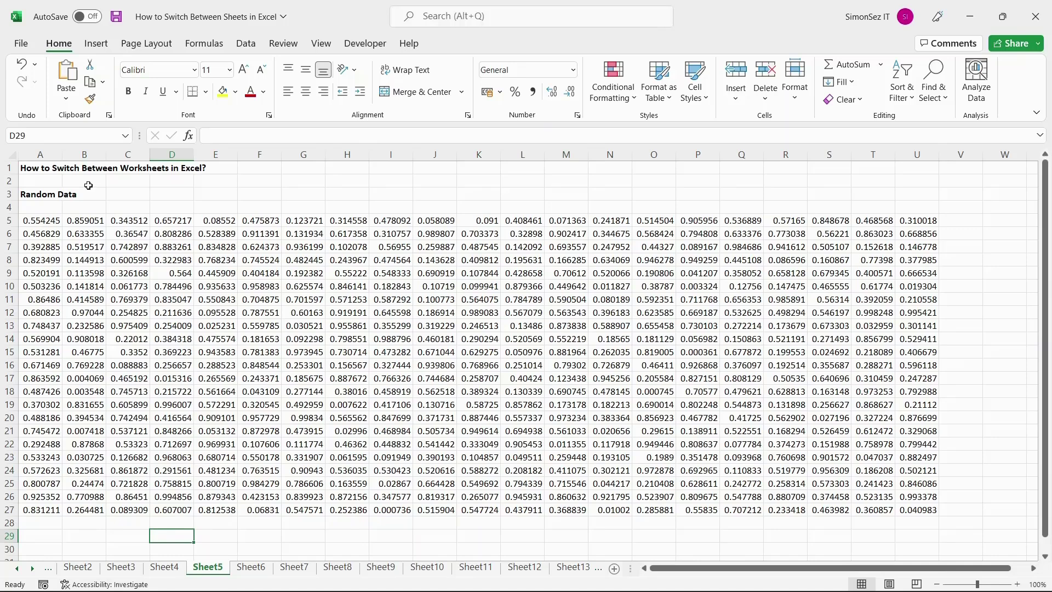
left_click(70, 136)
type("shee")
type("a3")
key("Return")
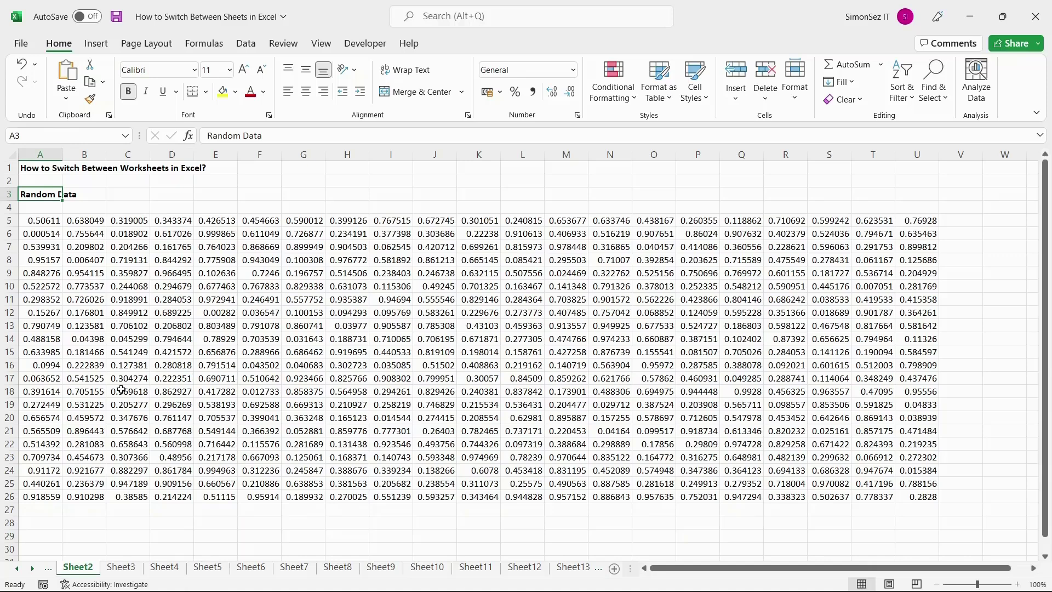
Link Sheet2 cell A4 to Sheet5 as a Place in This Document, then follow it.
left_click(41, 207)
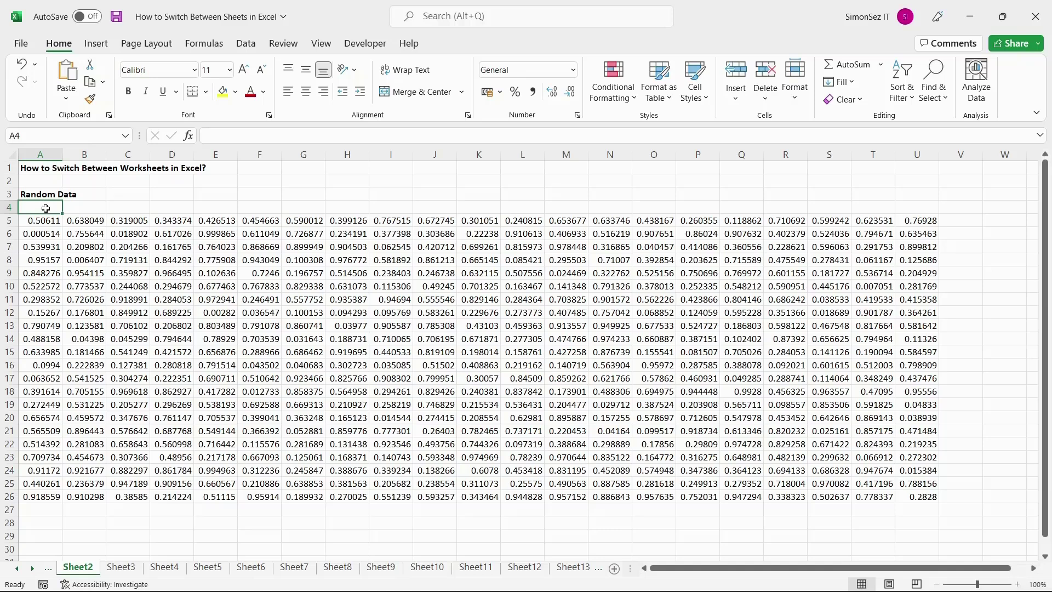
left_click(96, 42)
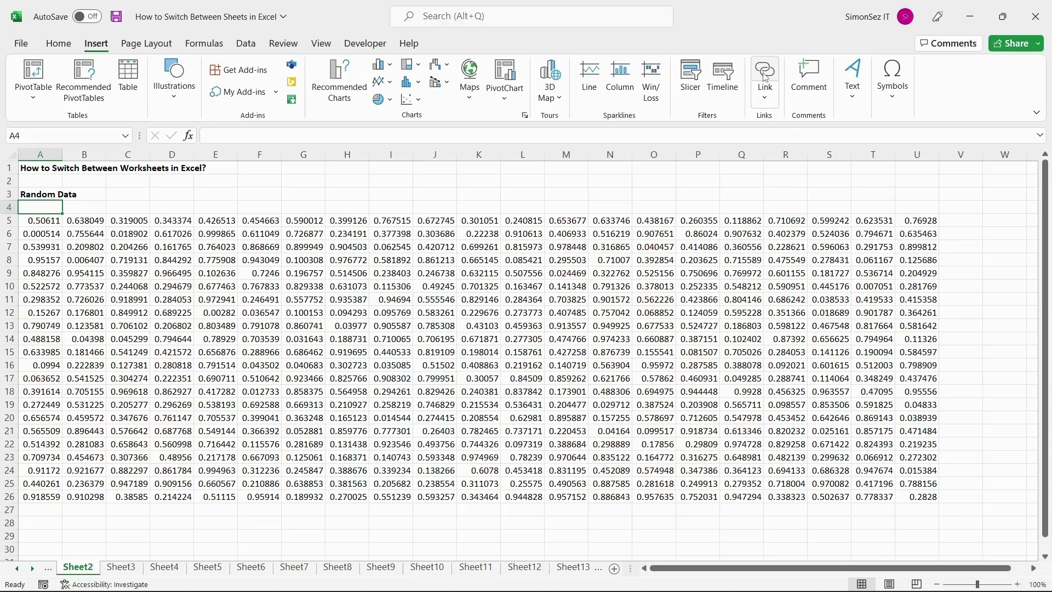
left_click(764, 76)
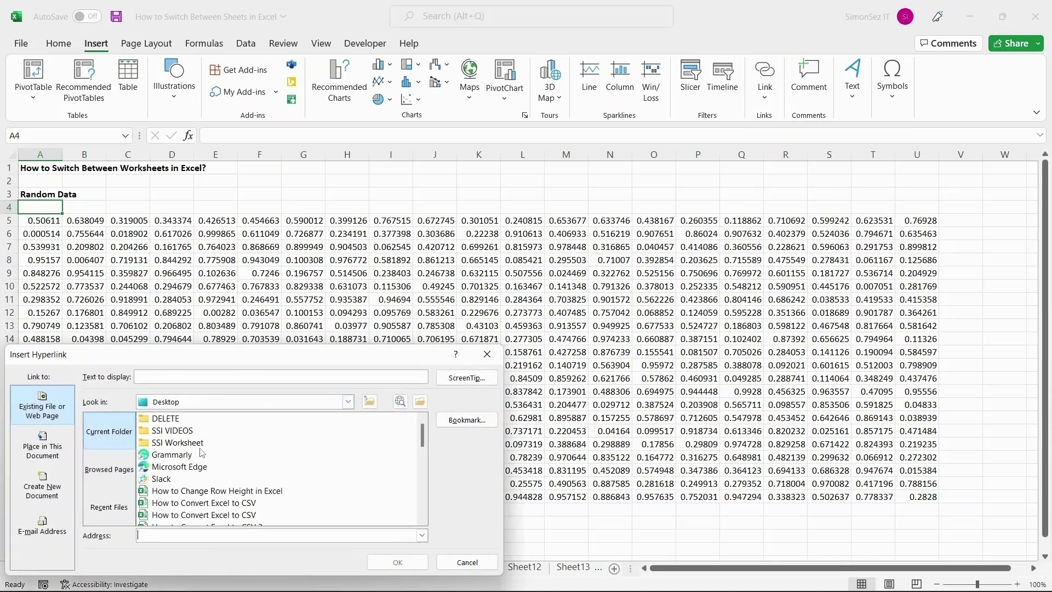
left_click_drag(239, 355, 437, 233)
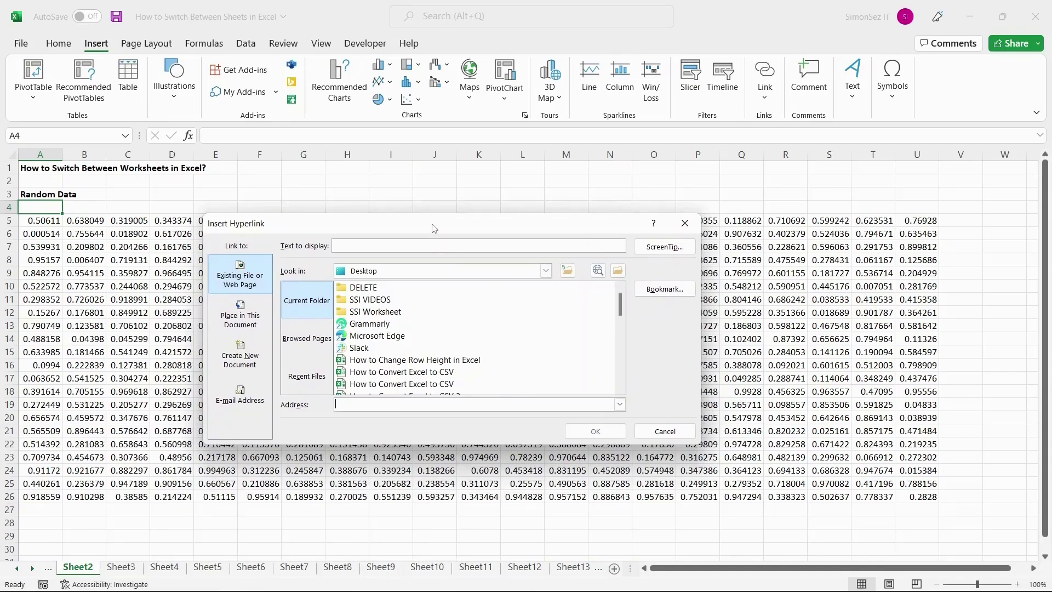
left_click(240, 317)
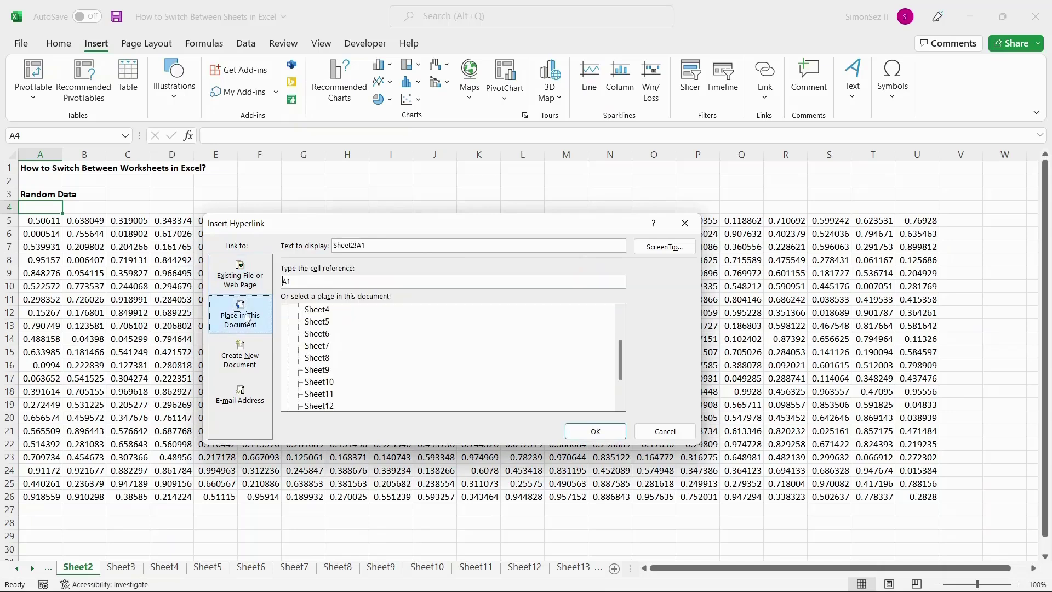
left_click(317, 321)
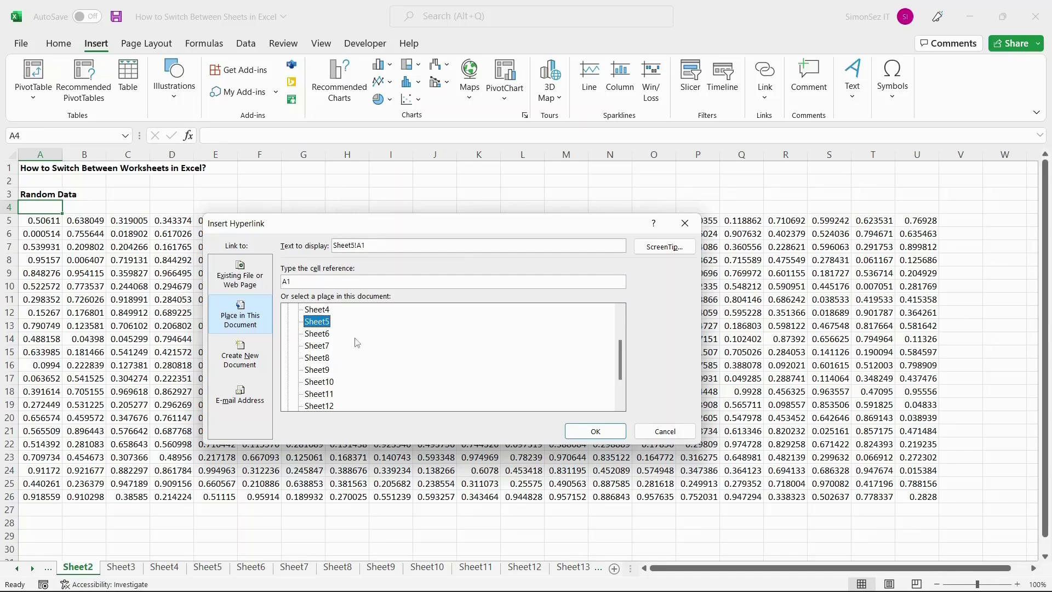
left_click(597, 431)
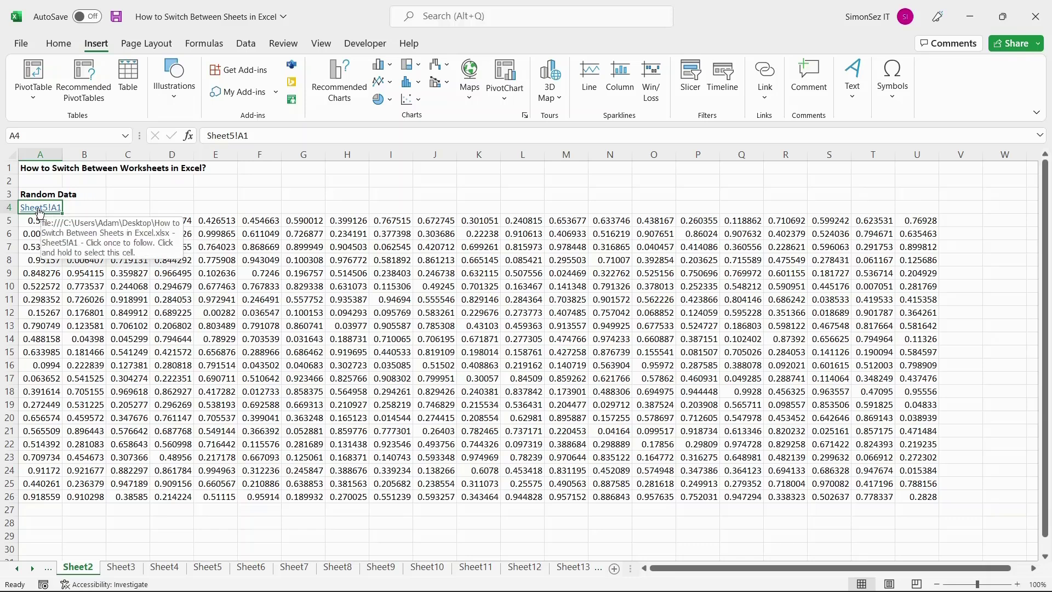
left_click(39, 211)
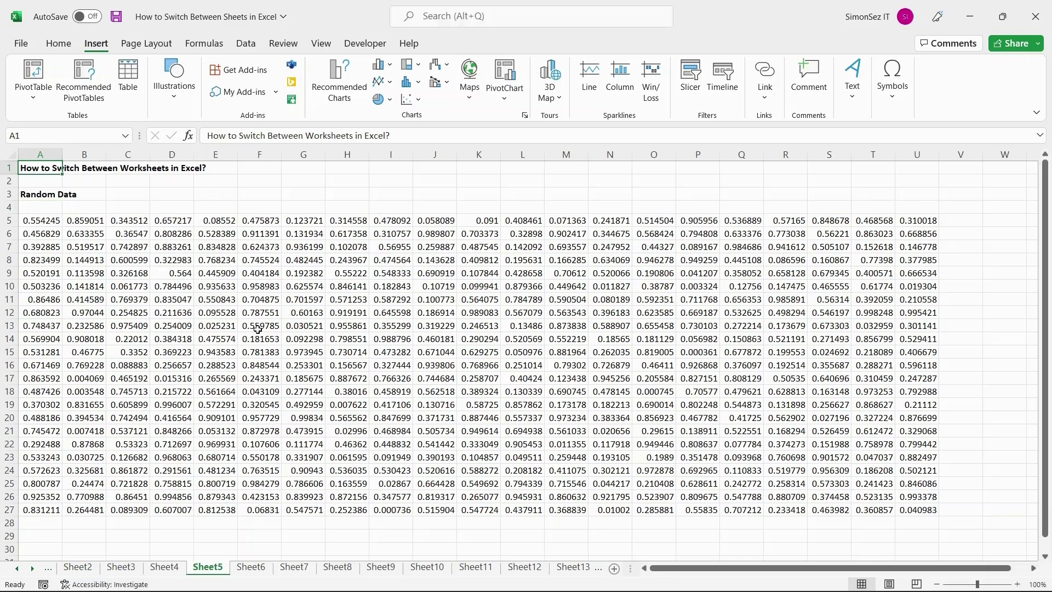